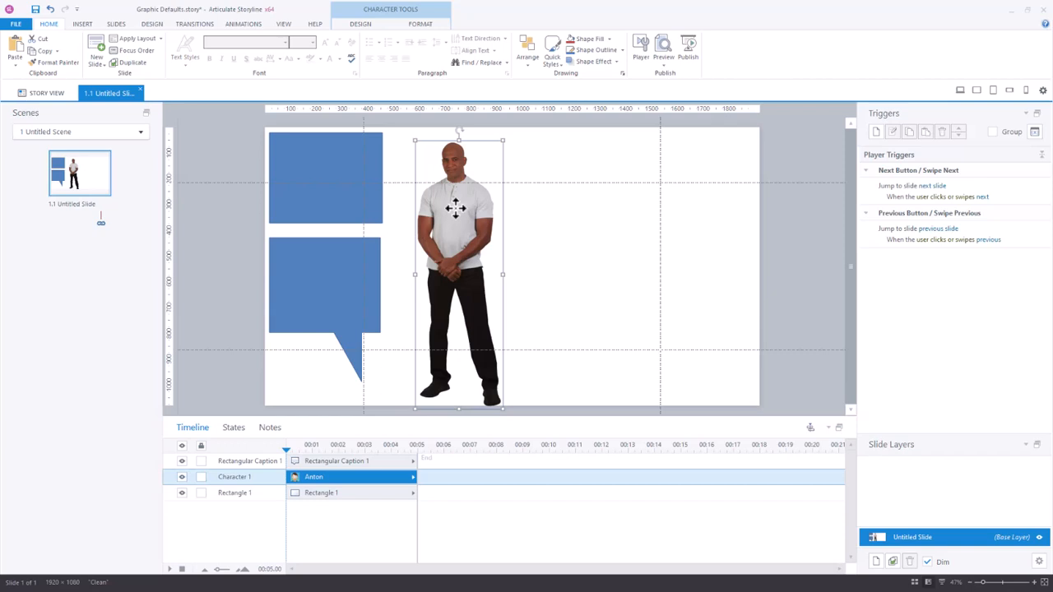
{"action": "left_click", "coordinate": [370, 247]}
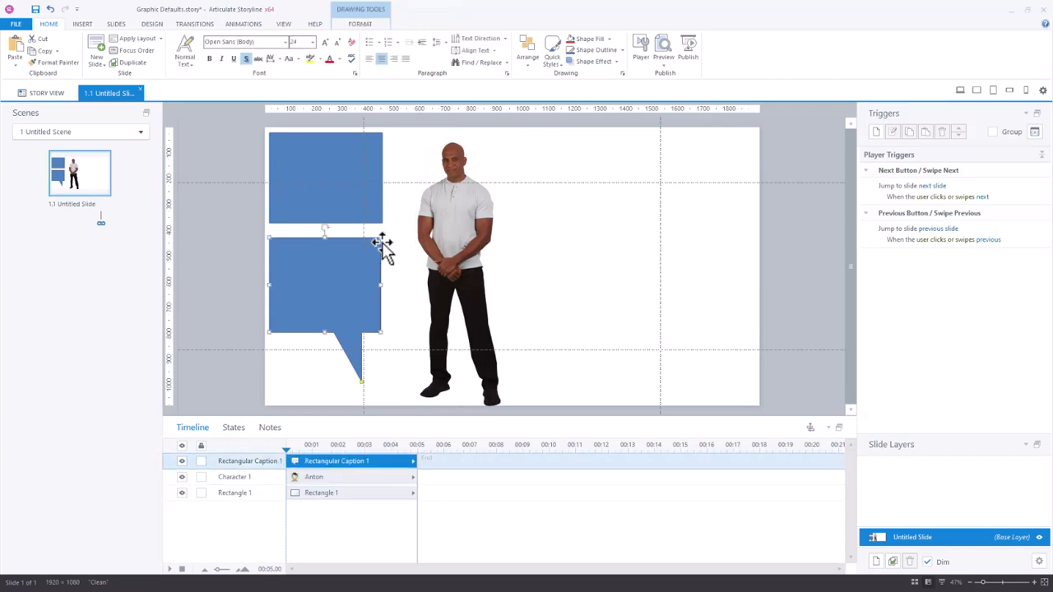
{"action": "left_click", "coordinate": [318, 185]}
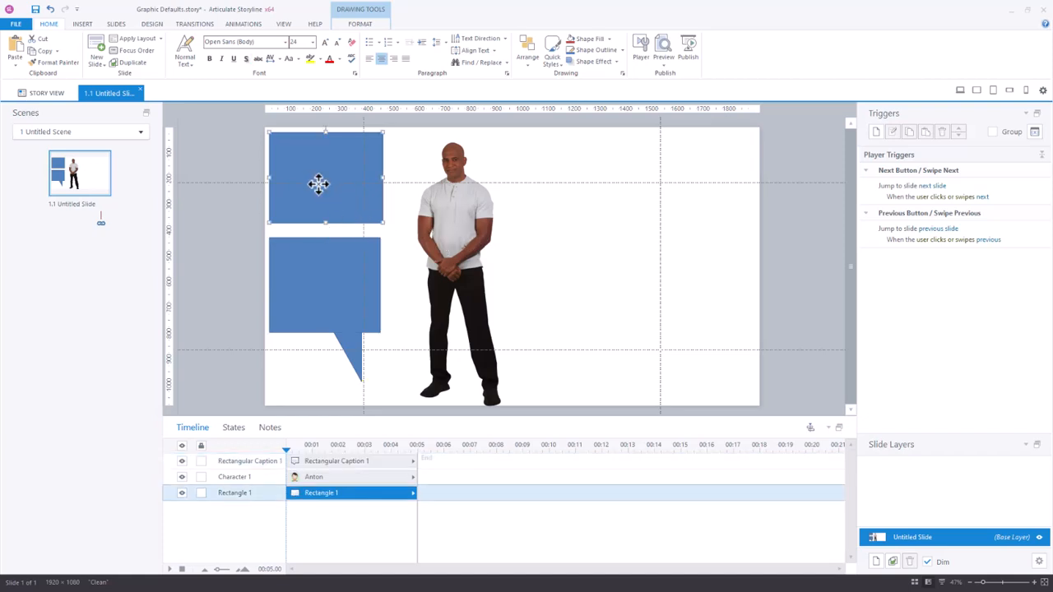
{"action": "left_click", "coordinate": [325, 293]}
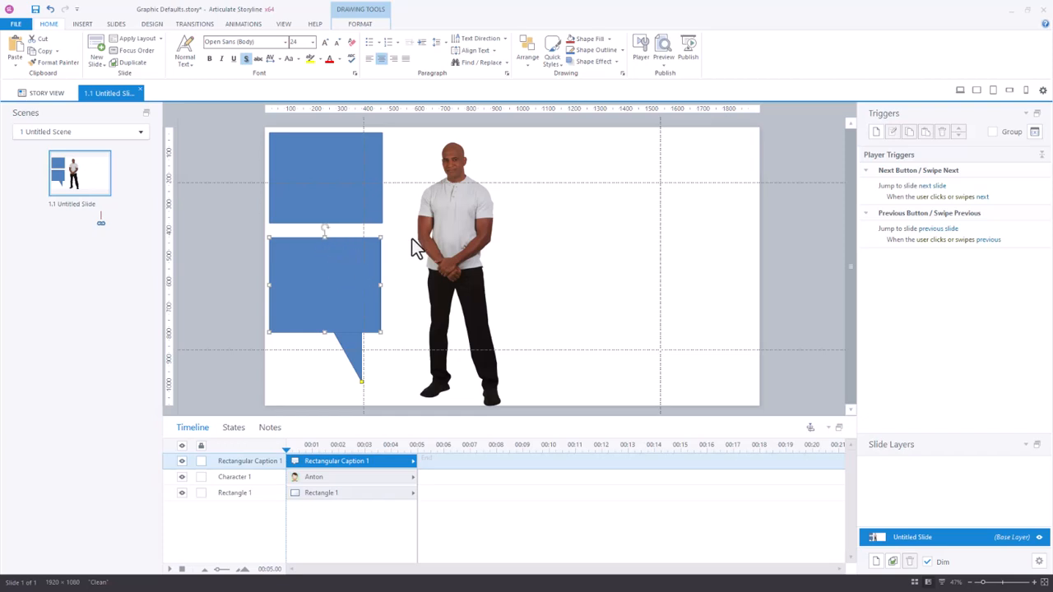
Recolor the Anton character as a black silhouette by setting its picture brightness to -100%
{"action": "left_click", "coordinate": [458, 211]}
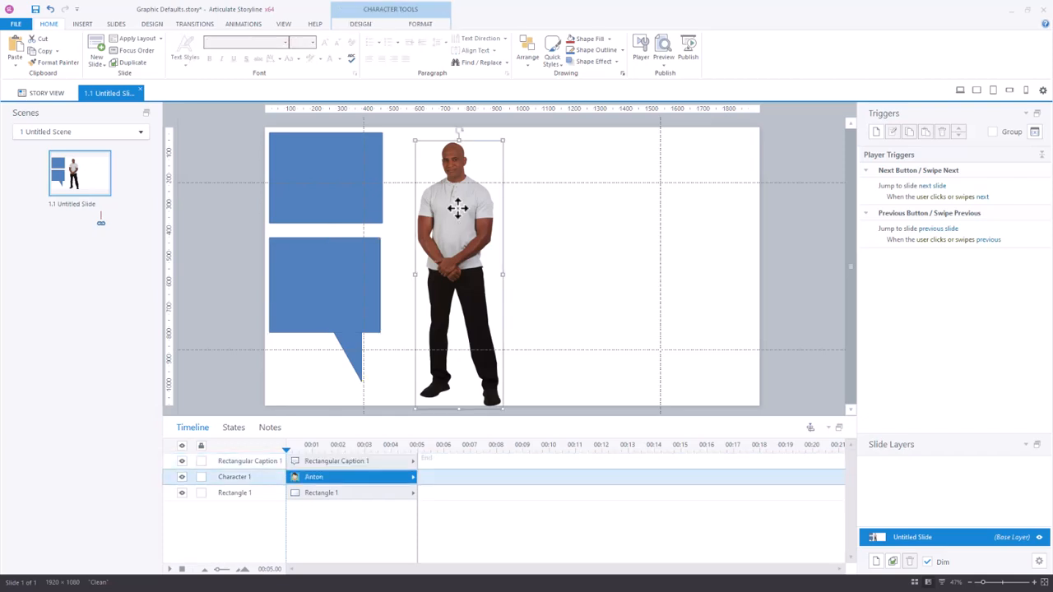
{"action": "right_click", "coordinate": [458, 209]}
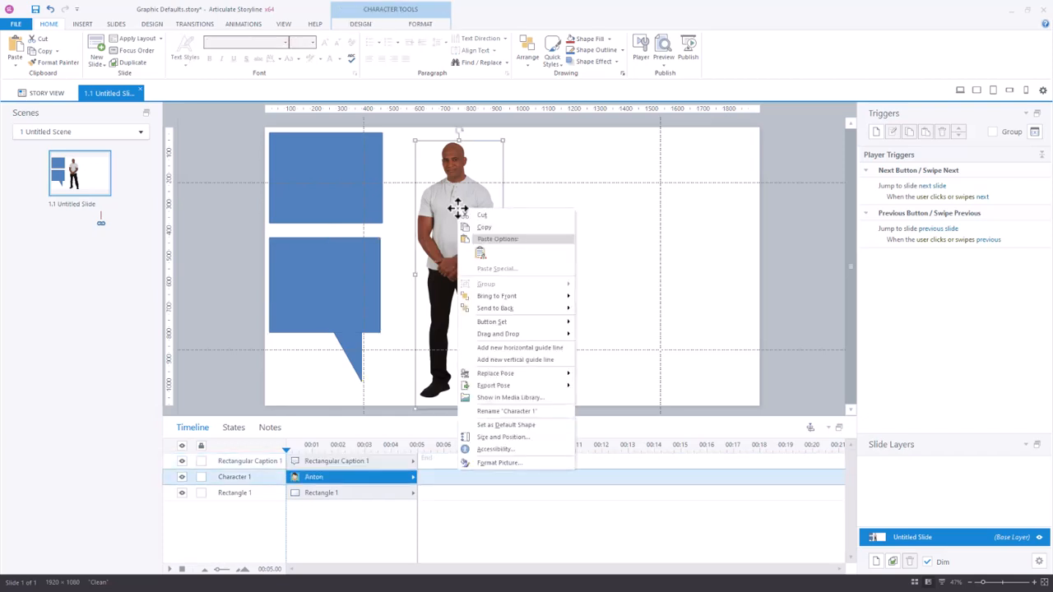
{"action": "left_click", "coordinate": [494, 466]}
{"action": "left_click_drag", "start_coordinate": [606, 126], "coordinate": [880, 108]}
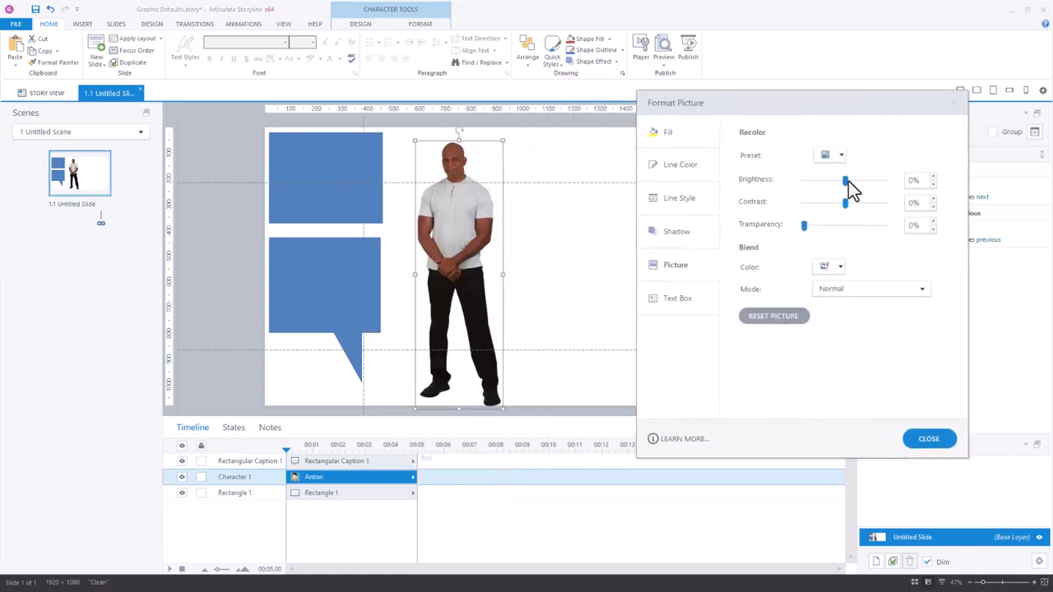
{"action": "left_click_drag", "start_coordinate": [846, 181], "coordinate": [798, 181]}
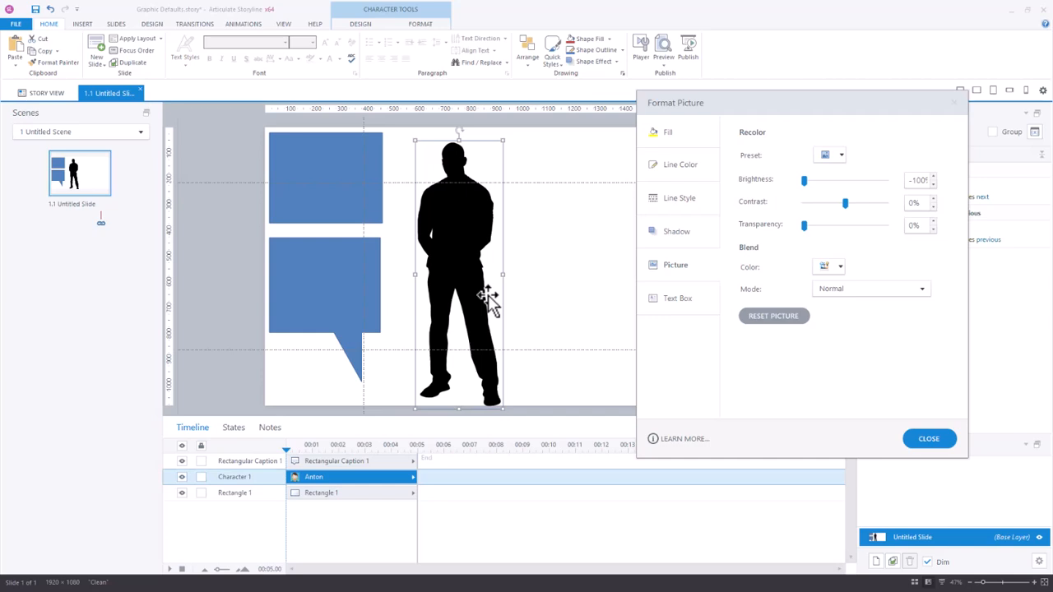
{"action": "left_click", "coordinate": [928, 441]}
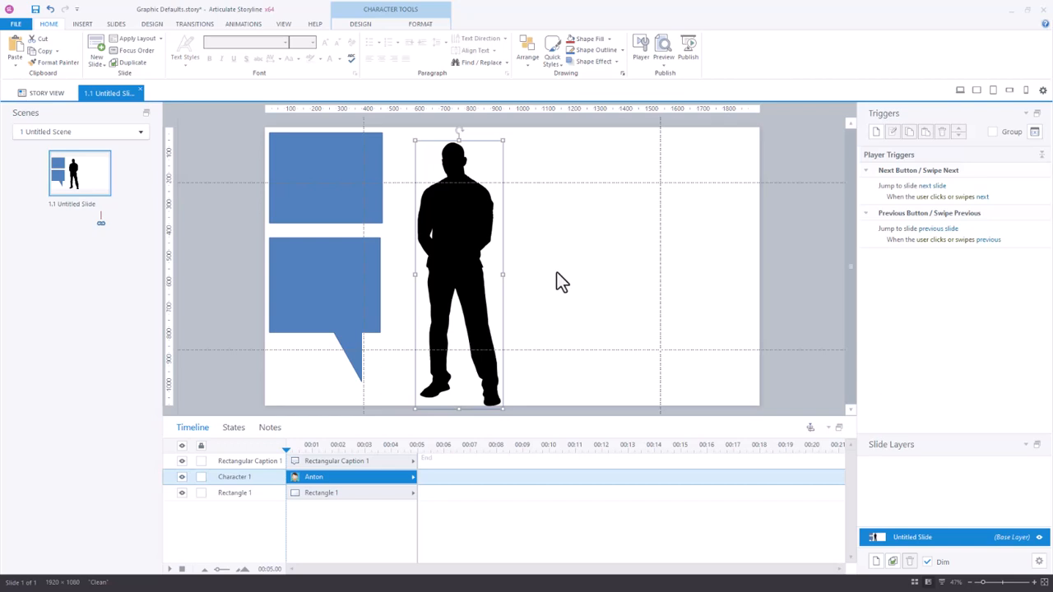
Set the silhouetted character as the default shape
{"action": "right_click", "coordinate": [470, 222]}
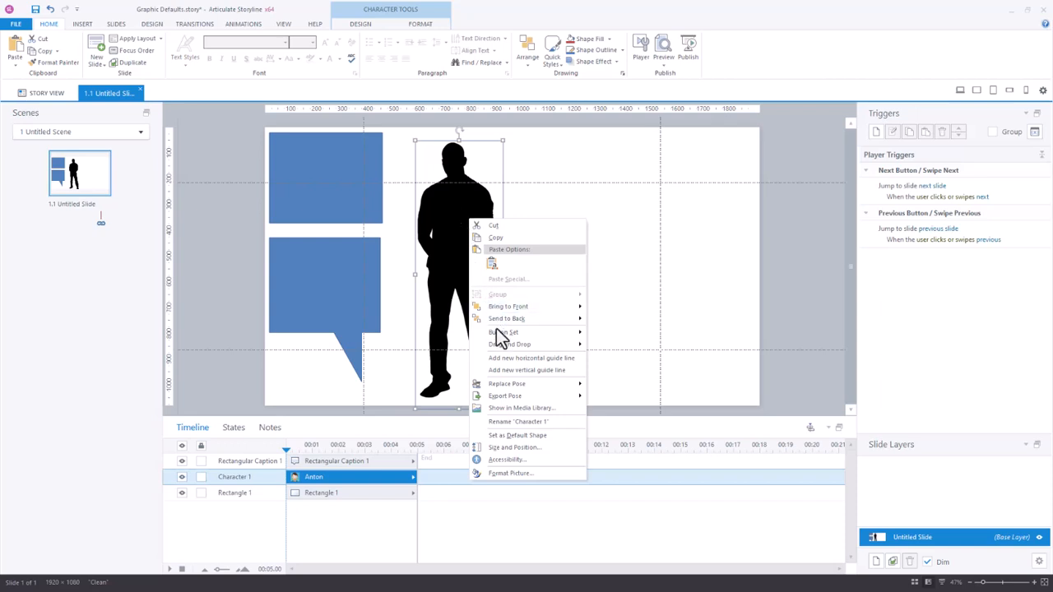
{"action": "left_click", "coordinate": [525, 437]}
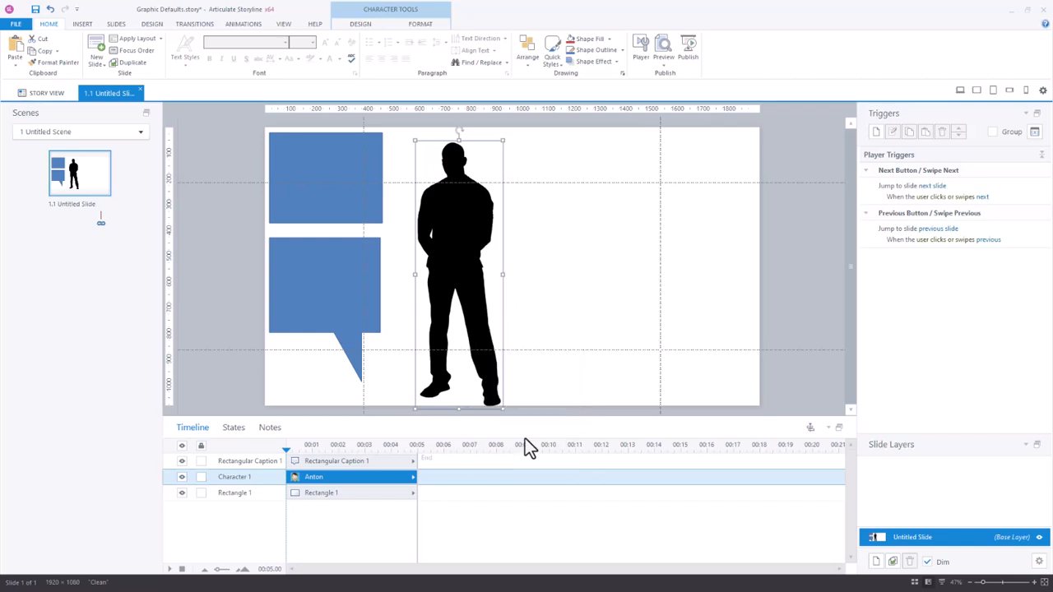
Insert the Wren character from the character library
{"action": "left_click", "coordinate": [82, 25]}
{"action": "left_click", "coordinate": [103, 51]}
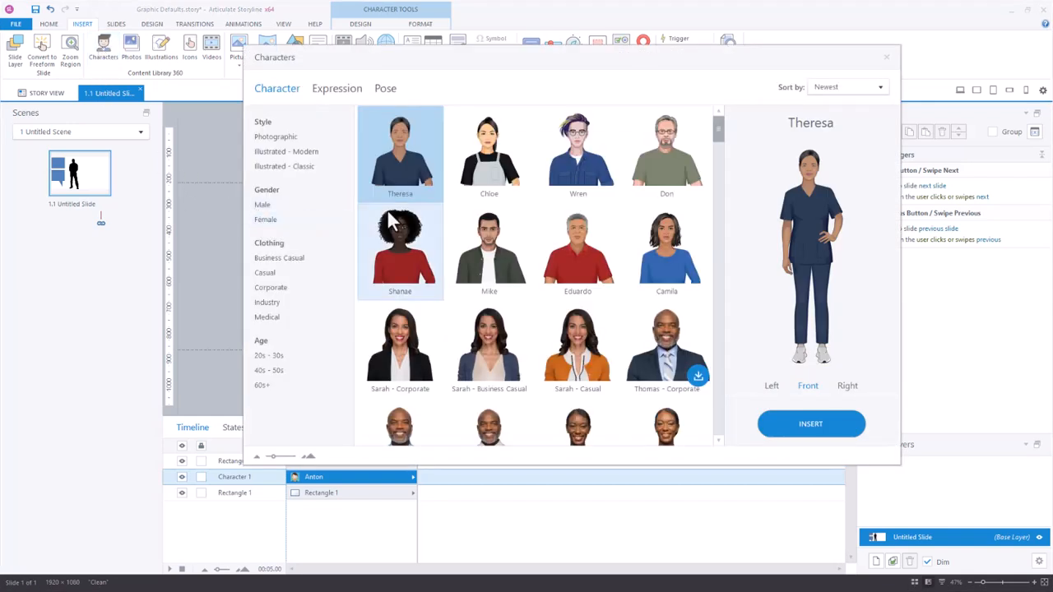
{"action": "left_click", "coordinate": [578, 164]}
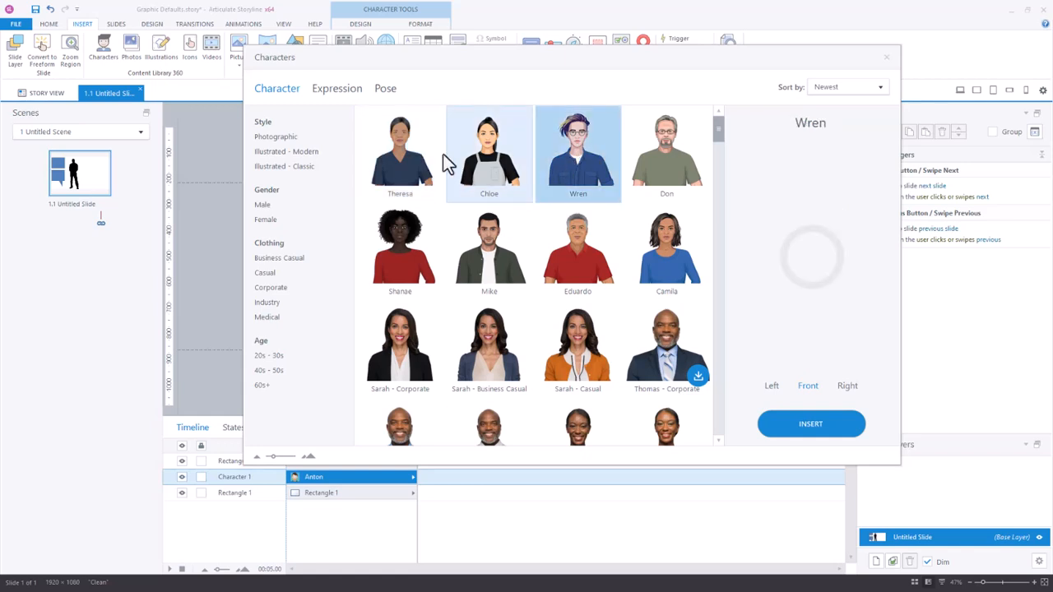
{"action": "left_click", "coordinate": [817, 424]}
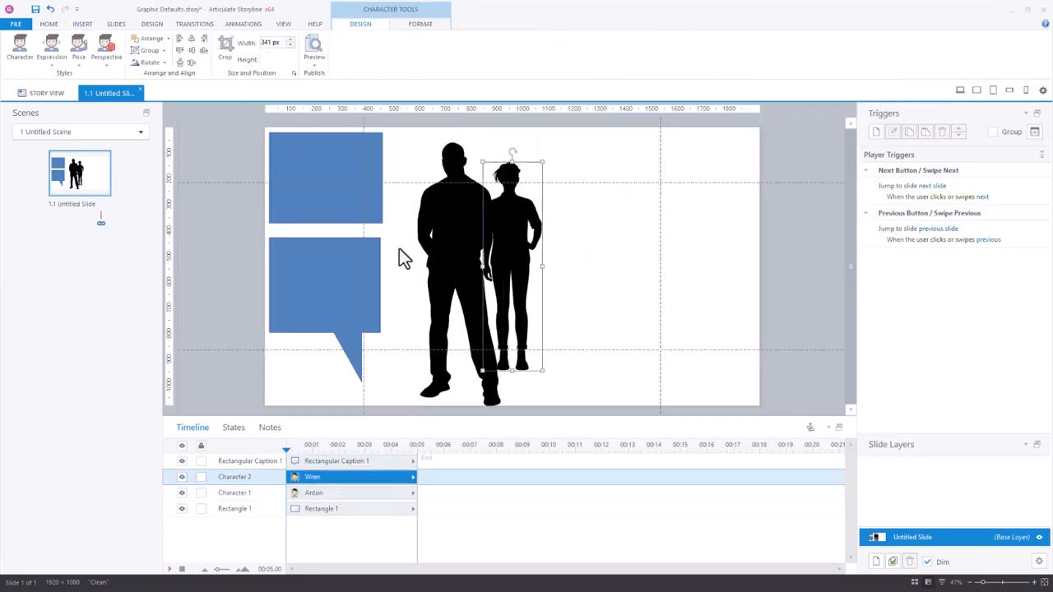
Enlarge Wren to about 295 × 1029 px and place her to the right of Anton
{"action": "left_click_drag", "start_coordinate": [541, 162], "coordinate": [574, 120]}
{"action": "left_click_drag", "start_coordinate": [523, 199], "coordinate": [571, 236]}
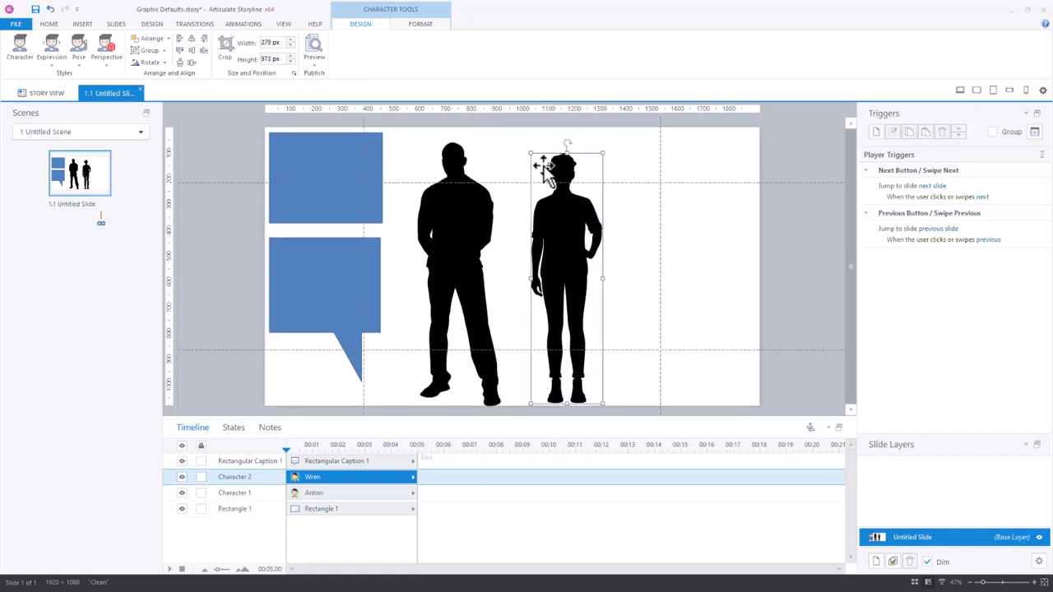
{"action": "left_click_drag", "start_coordinate": [530, 152], "coordinate": [520, 137]}
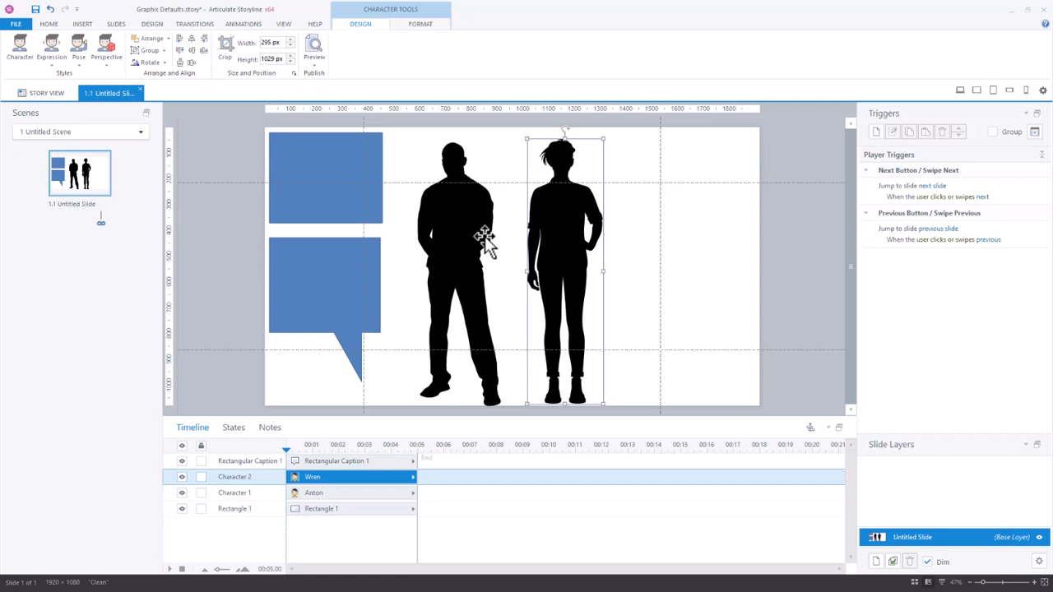
Set the outline weight of the top rectangle to 8 px
{"action": "left_click", "coordinate": [344, 188]}
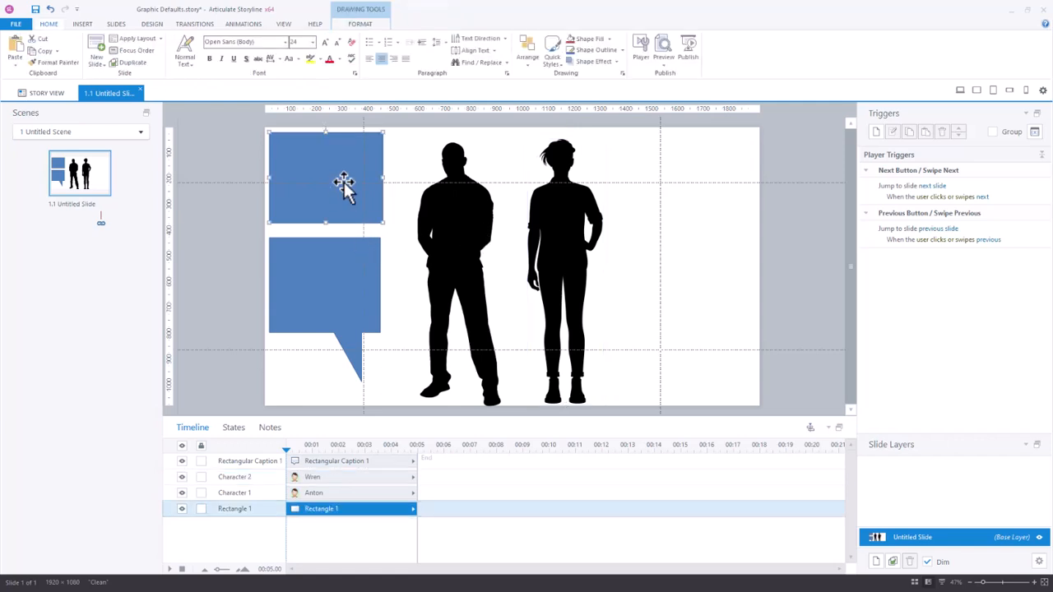
{"action": "left_click", "coordinate": [356, 26]}
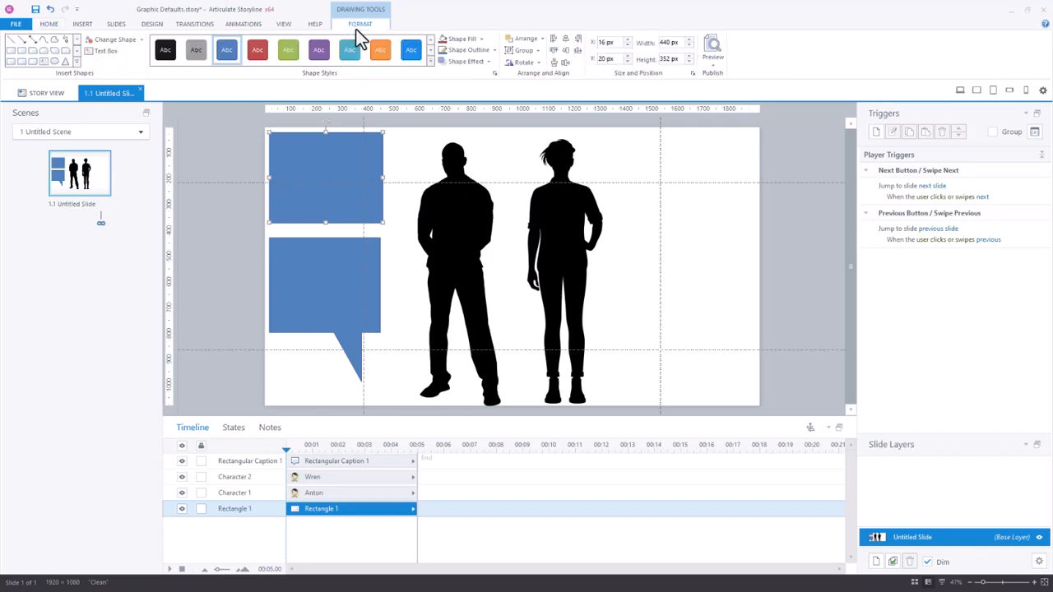
{"action": "left_click", "coordinate": [494, 50]}
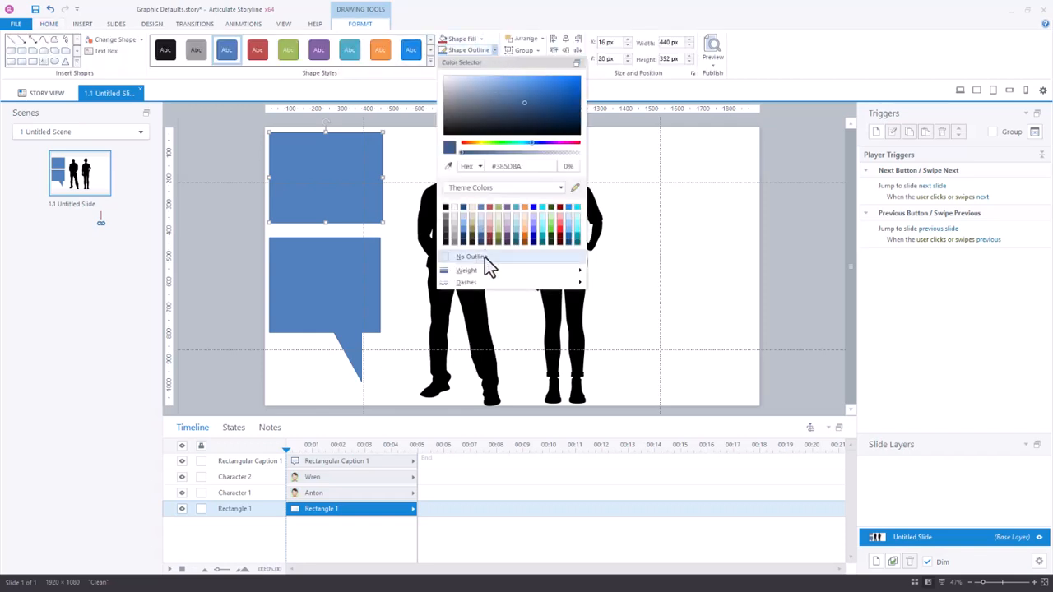
{"action": "mouse_move", "coordinate": [482, 271]}
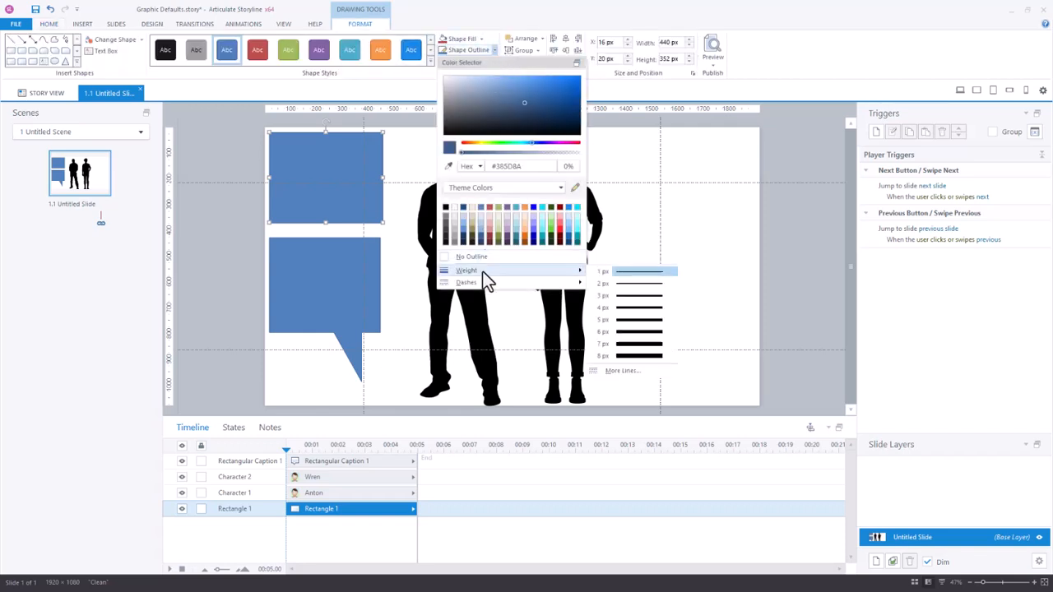
{"action": "left_click", "coordinate": [639, 356]}
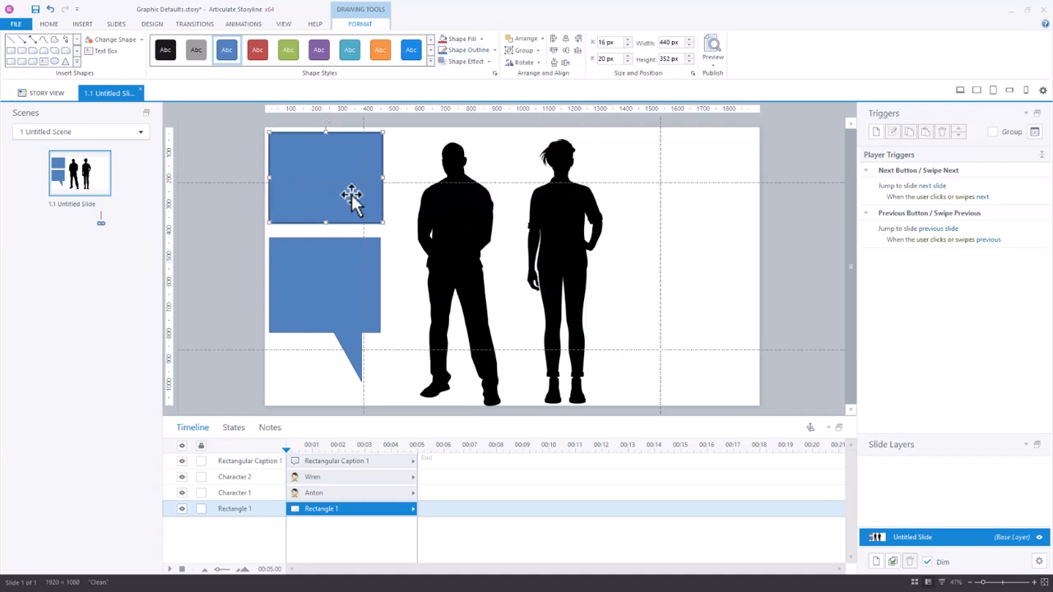
Fill the top rectangle with the light tan theme colour #DDD9C3
{"action": "left_click", "coordinate": [481, 39]}
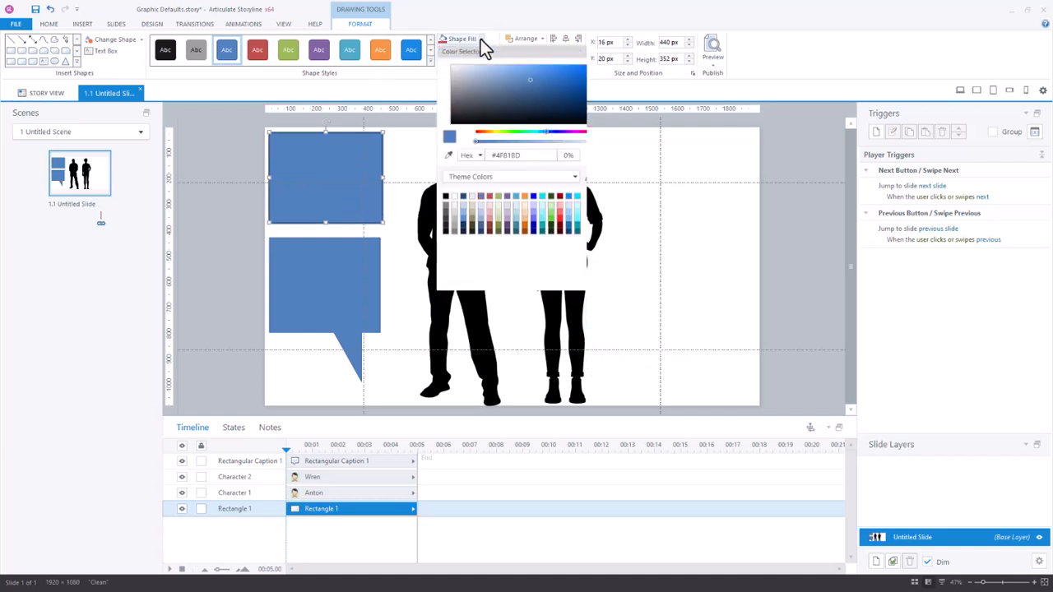
{"action": "left_click", "coordinate": [470, 207]}
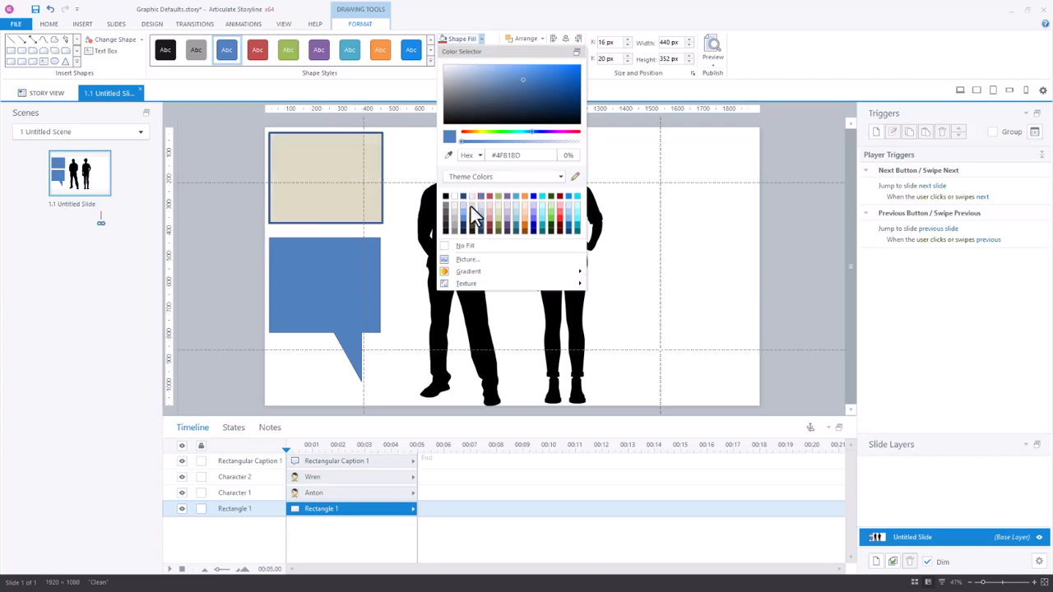
{"action": "left_click", "coordinate": [227, 174]}
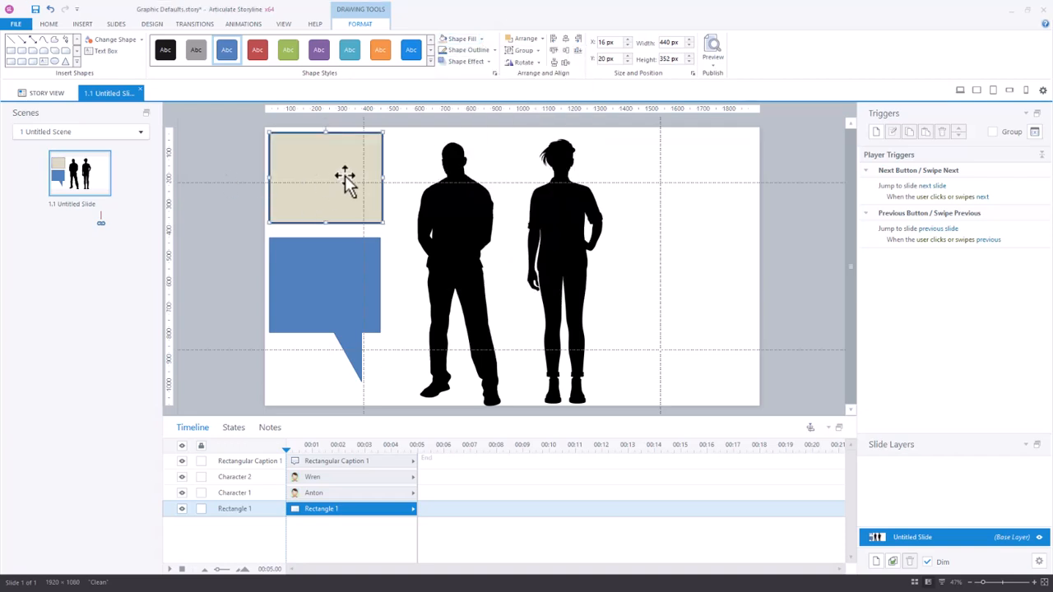
Set the formatted rectangle as the default shape
{"action": "left_click", "coordinate": [407, 158]}
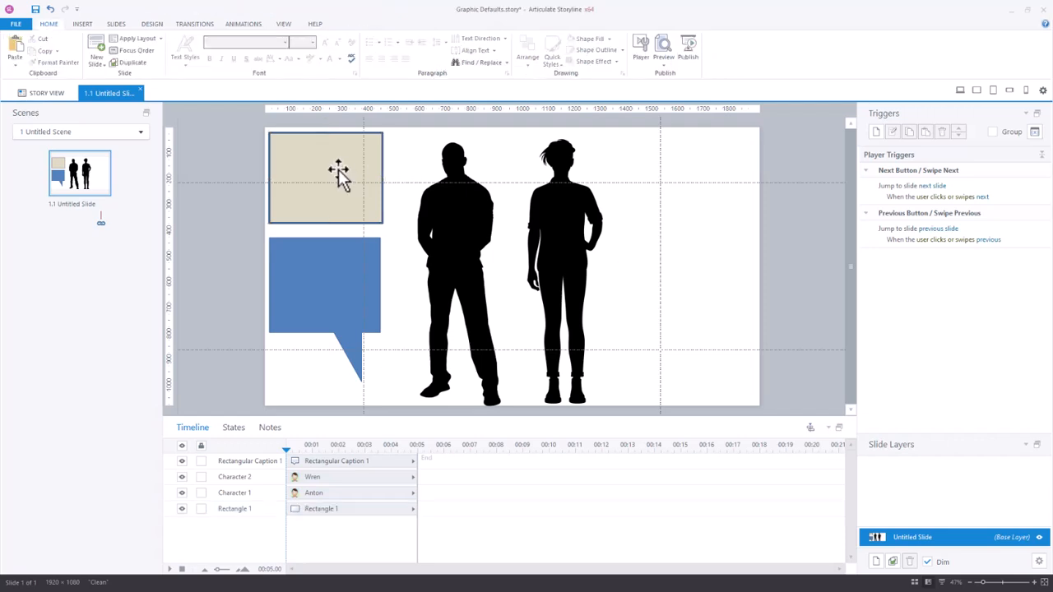
{"action": "right_click", "coordinate": [338, 169]}
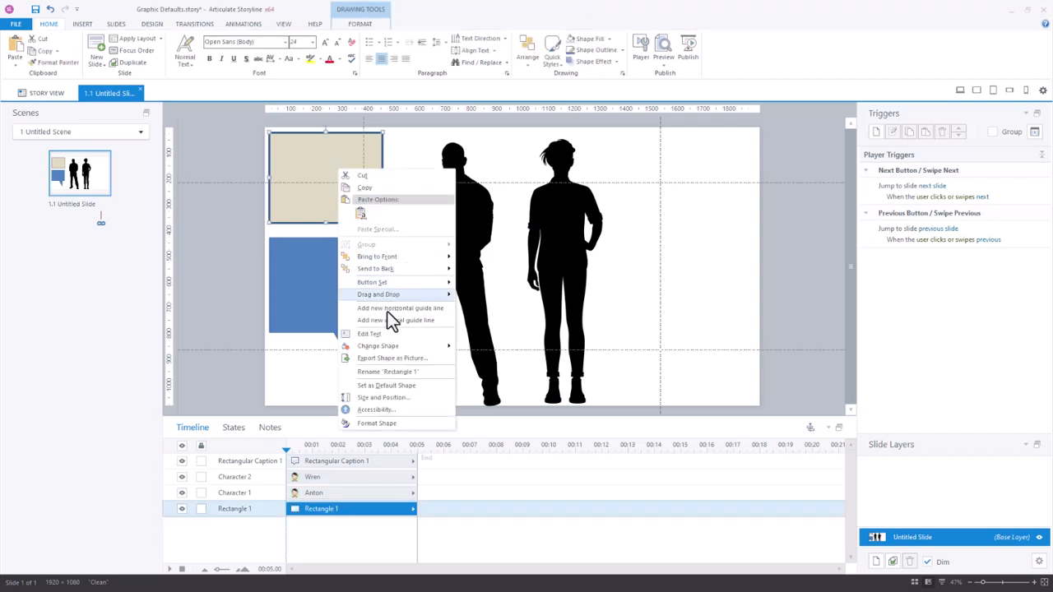
{"action": "left_click", "coordinate": [386, 386]}
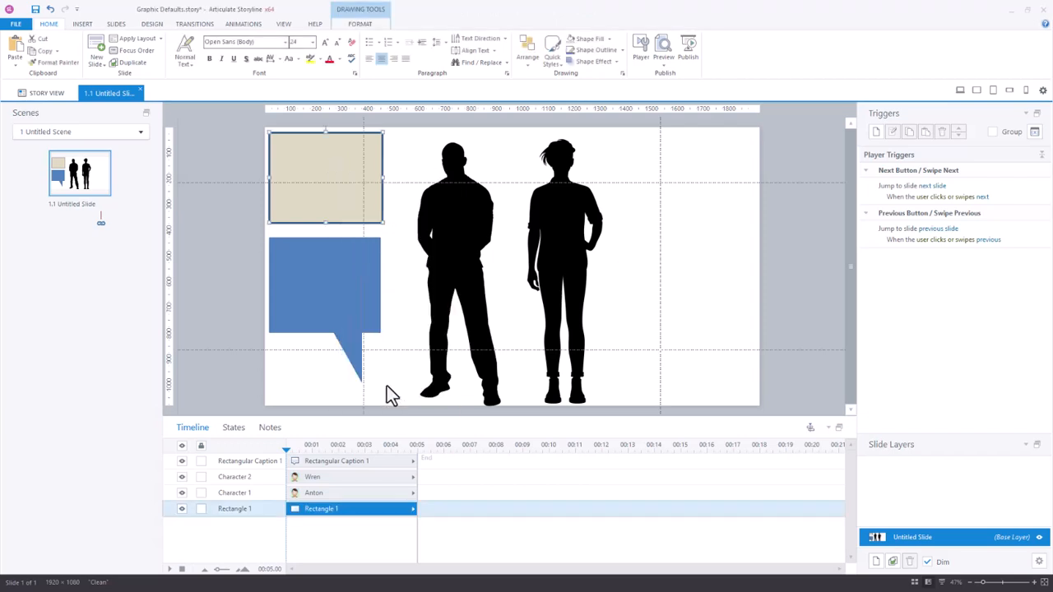
Draw a chevron shape near the right edge of the slide
{"action": "left_click", "coordinate": [117, 26]}
{"action": "left_click", "coordinate": [83, 25]}
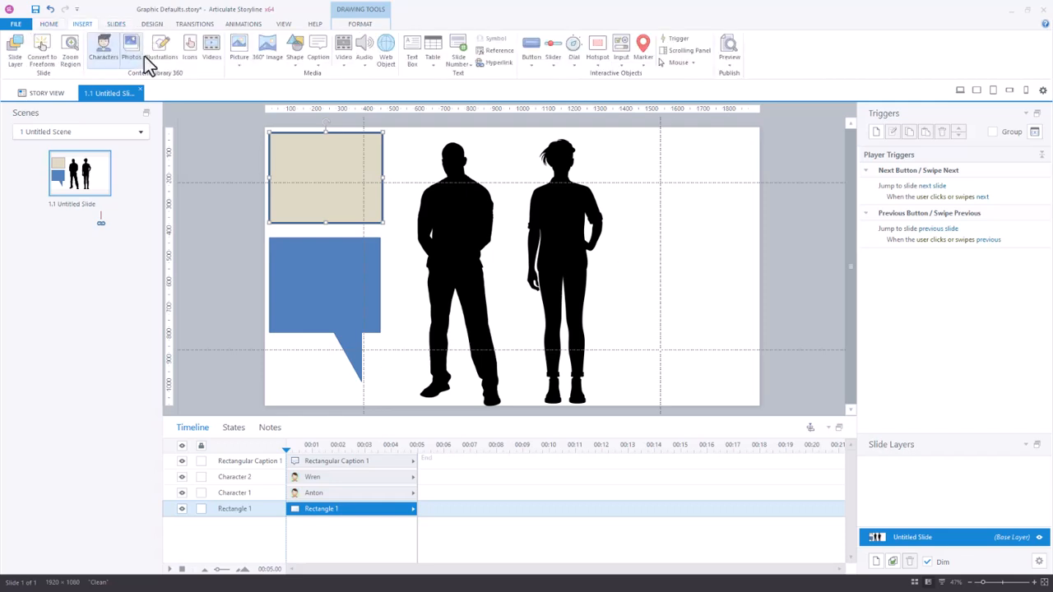
{"action": "left_click", "coordinate": [296, 57]}
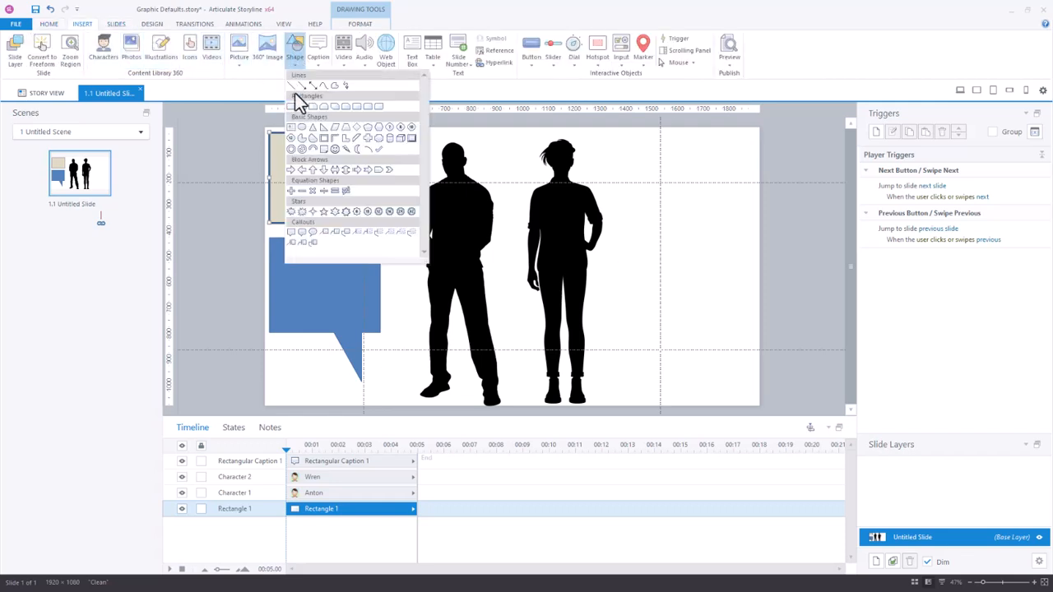
{"action": "left_click", "coordinate": [511, 222]}
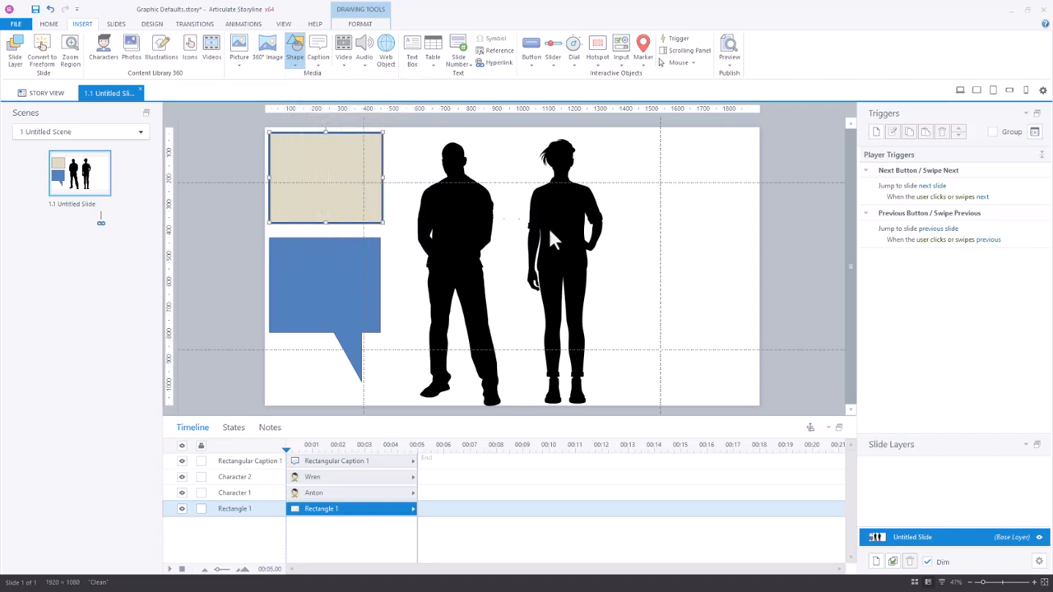
{"action": "mouse_move", "coordinate": [724, 224]}
{"action": "left_mouse_down"}
{"action": "mouse_move", "coordinate": [748, 299]}
{"action": "mouse_move", "coordinate": [780, 308]}
{"action": "left_mouse_up"}
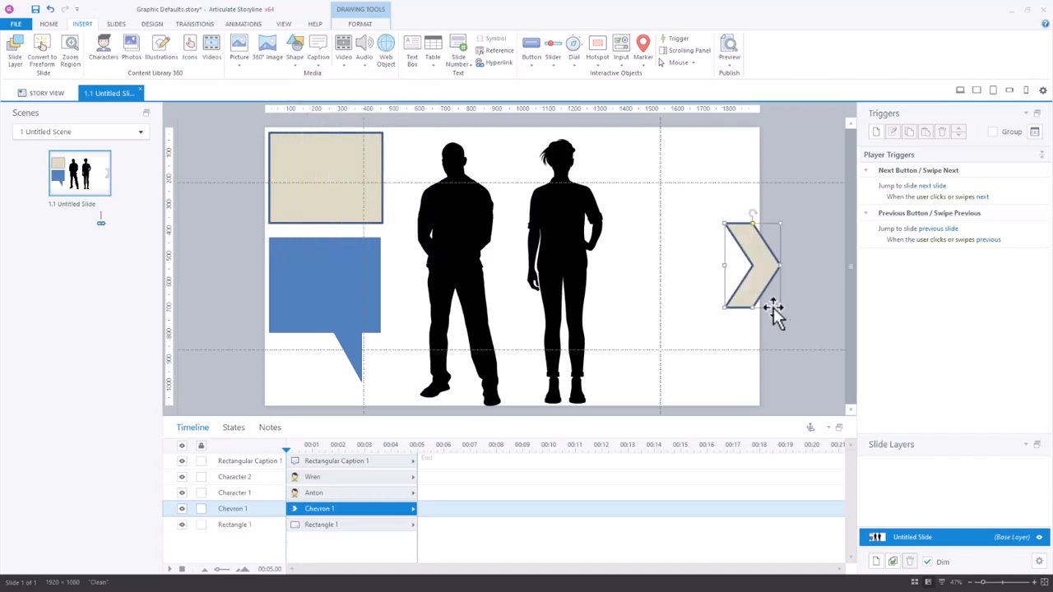
Apply the orange shape style to the rectangular caption on the slide
{"action": "left_click", "coordinate": [341, 277]}
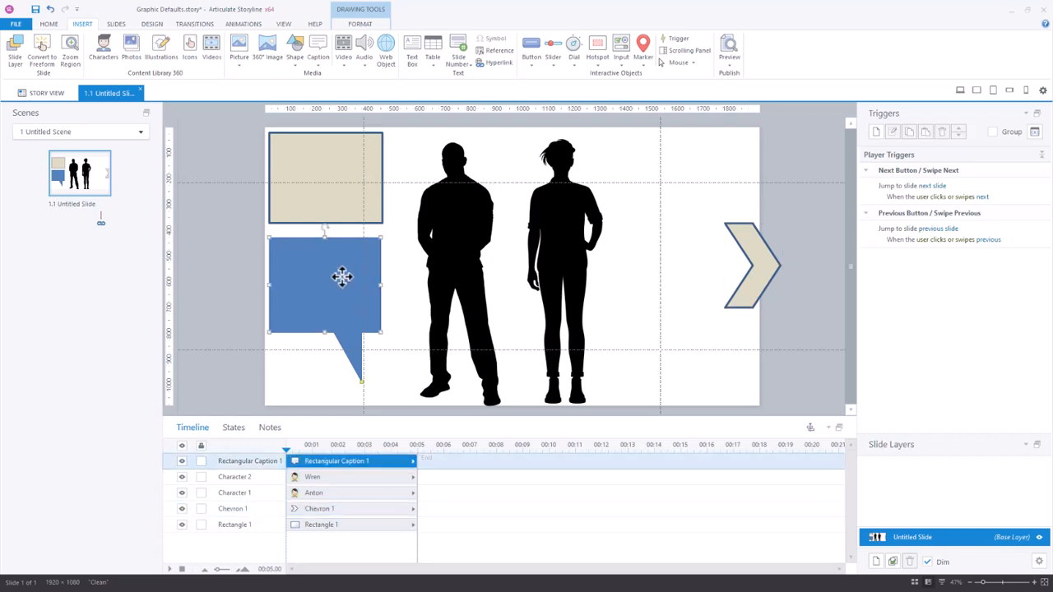
{"action": "left_click", "coordinate": [361, 24]}
{"action": "left_click", "coordinate": [379, 53]}
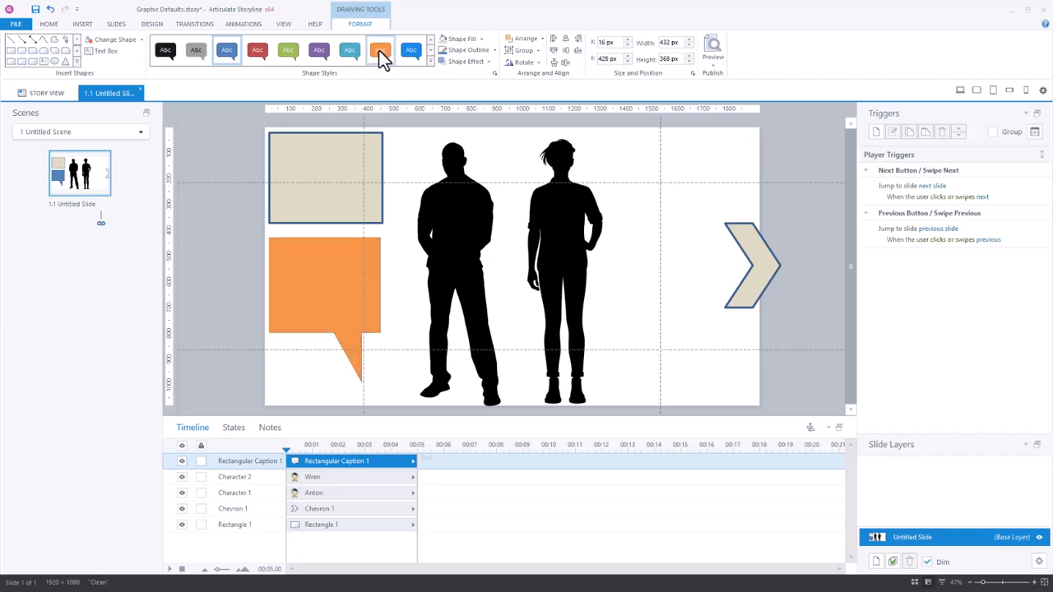
{"action": "left_click", "coordinate": [495, 51]}
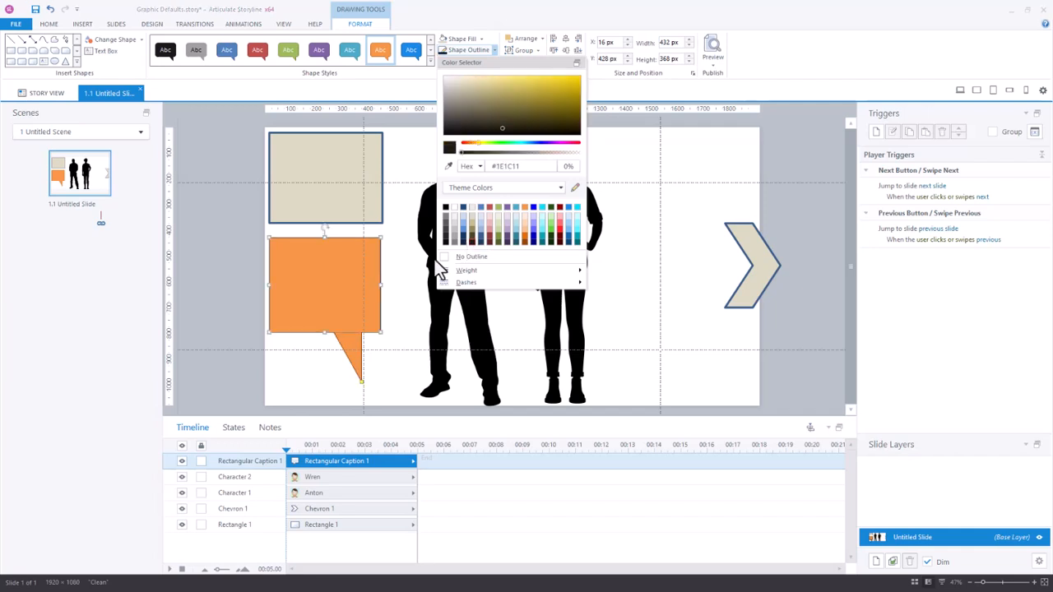
Enter =lorem in the orange caption to fill it with placeholder paragraph text
{"action": "left_click", "coordinate": [338, 261]}
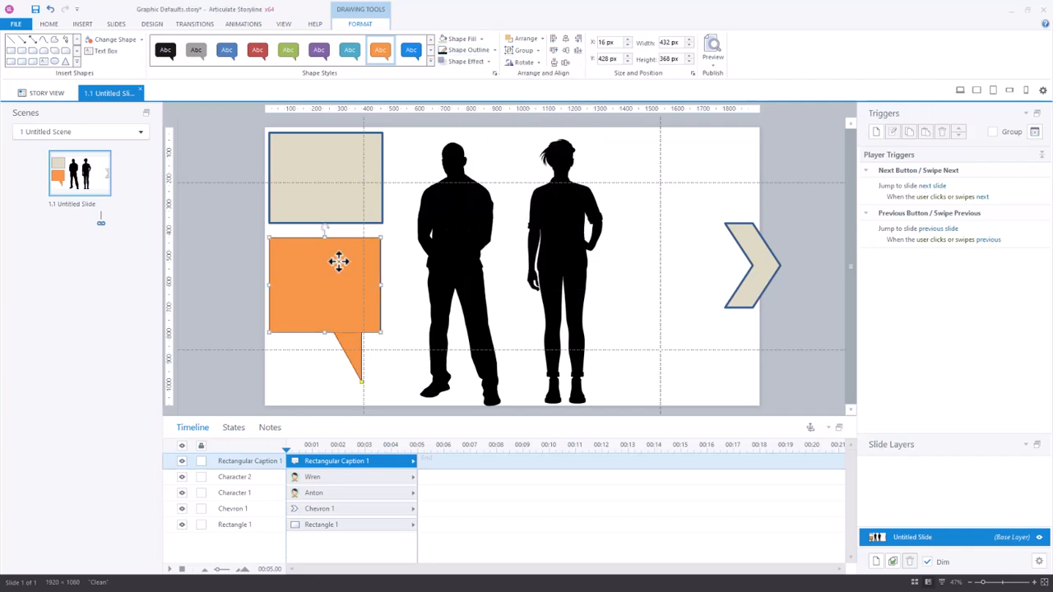
{"action": "type", "text": "=lorem(1"}
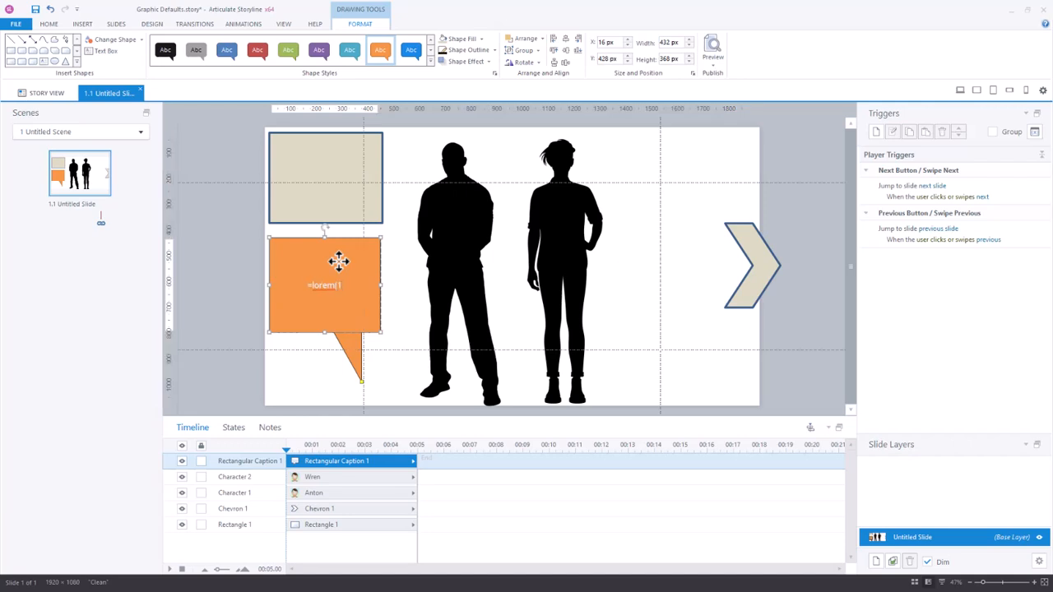
{"action": "key", "text": "Return"}
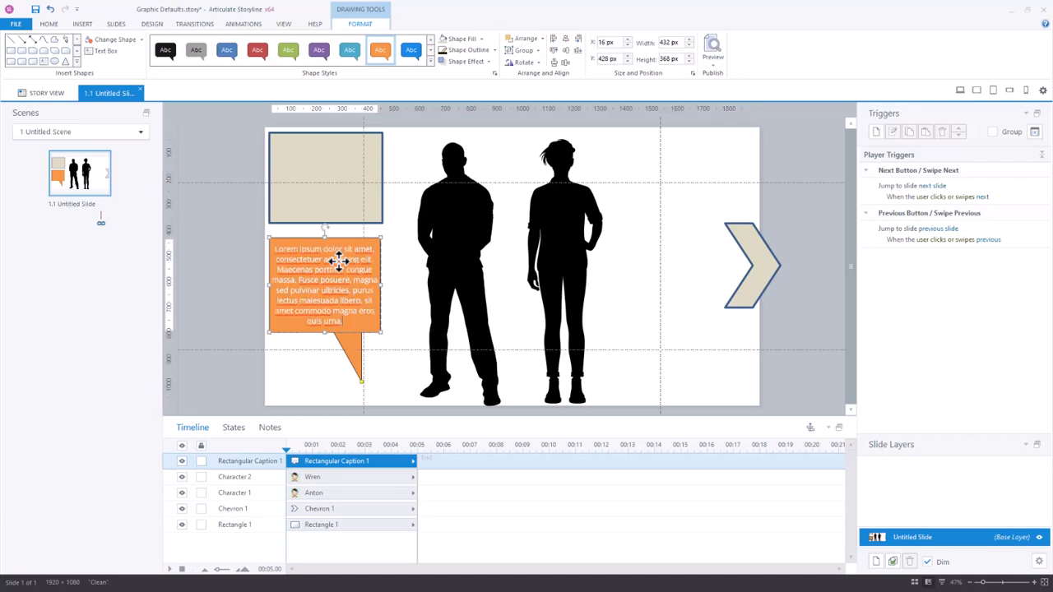
Italicize the caption's text and set the formatted caption as the default shape
{"action": "left_click_drag", "start_coordinate": [355, 325], "coordinate": [264, 243]}
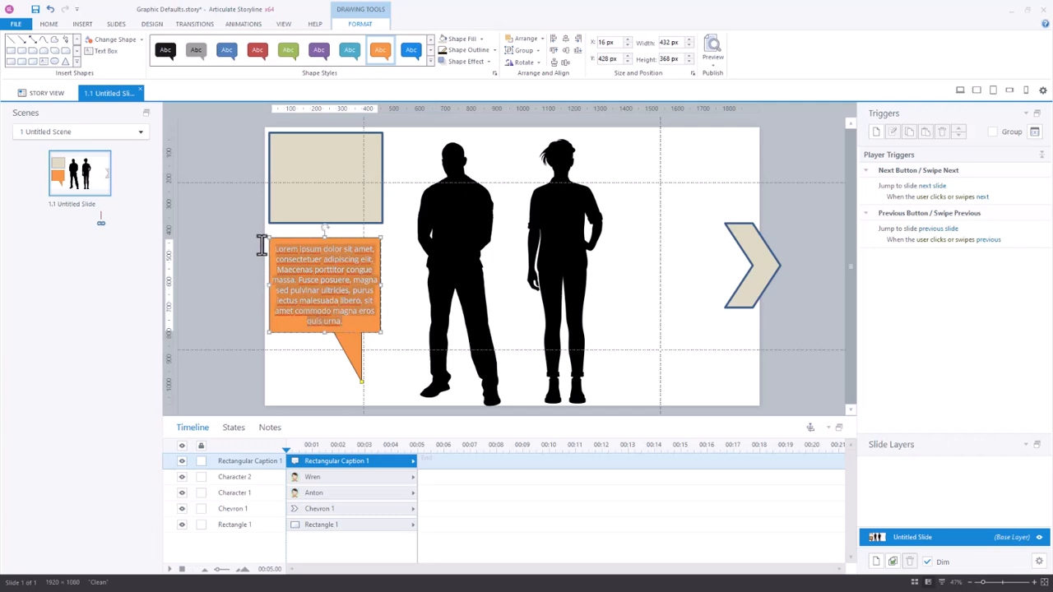
{"action": "left_click", "coordinate": [50, 24]}
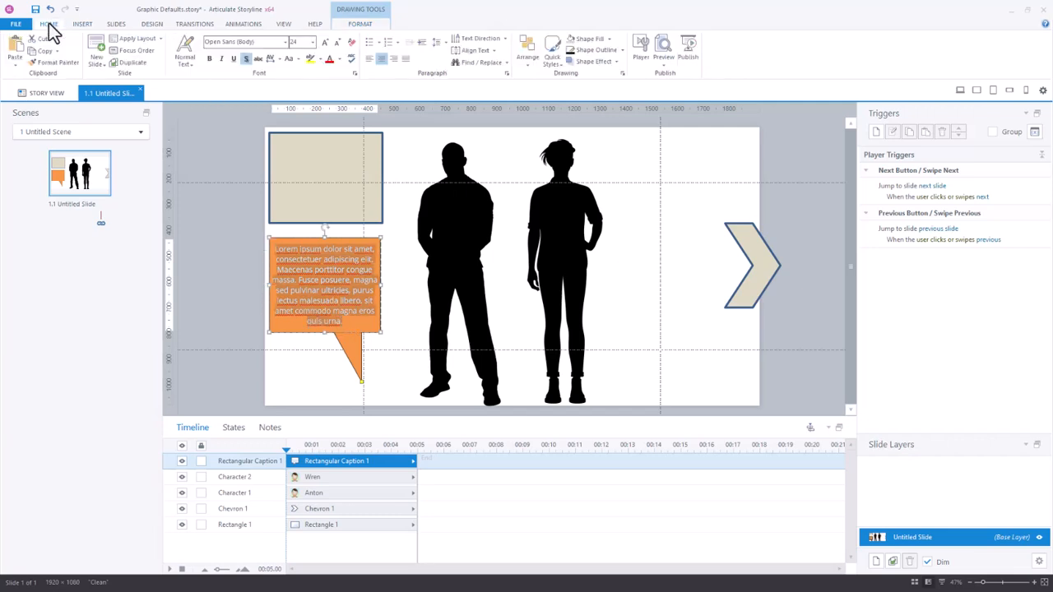
{"action": "left_click", "coordinate": [222, 60]}
{"action": "right_click", "coordinate": [301, 239]}
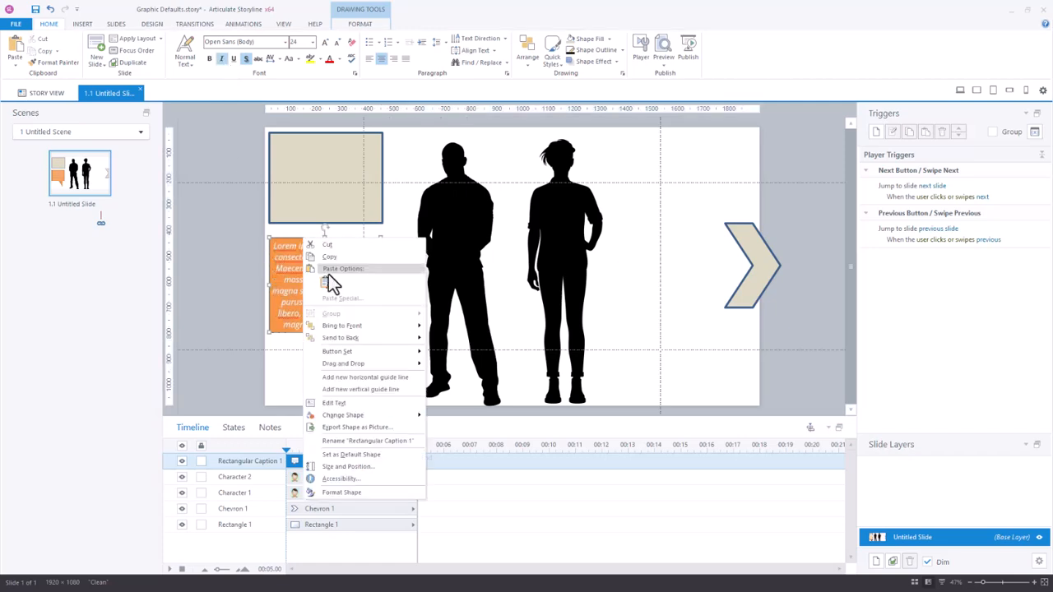
{"action": "left_click", "coordinate": [364, 454]}
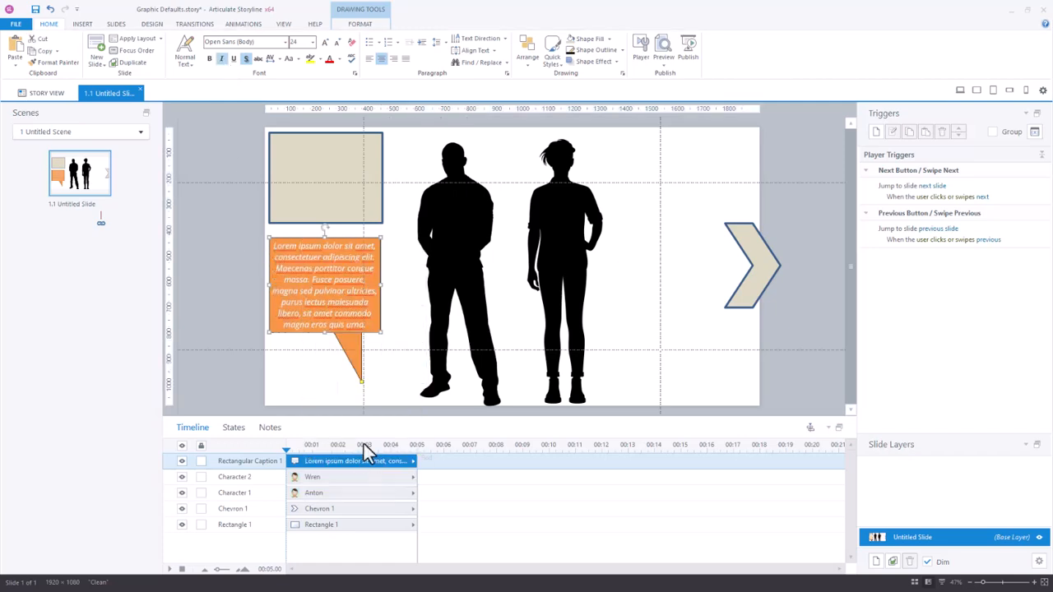
Draw a new rectangular caption between the standing woman and the chevron, and type random test text into it
{"action": "left_click", "coordinate": [82, 23]}
{"action": "left_click", "coordinate": [316, 61]}
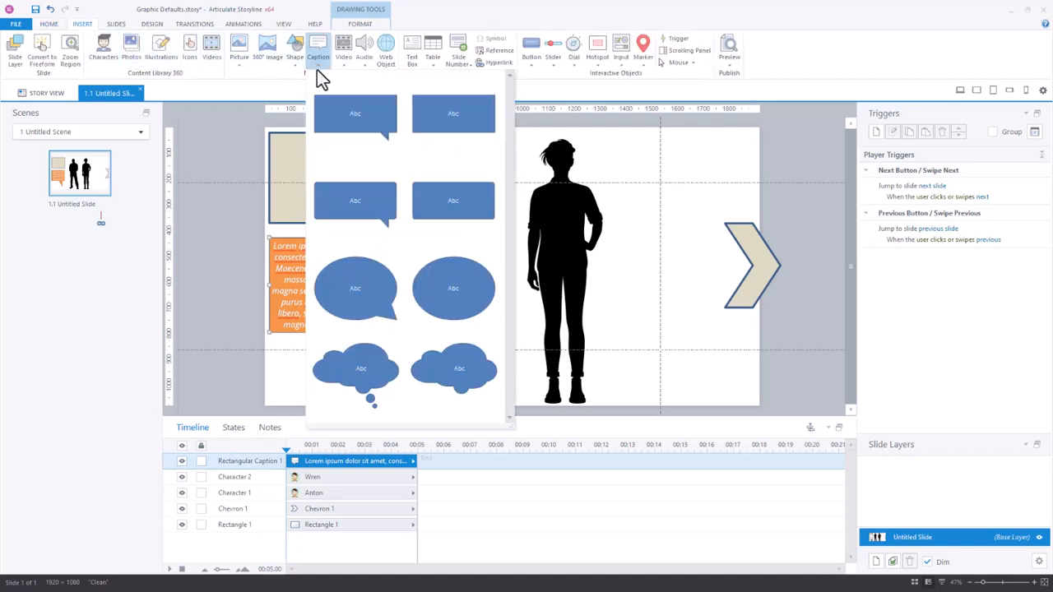
{"action": "left_click", "coordinate": [353, 200]}
{"action": "mouse_move", "coordinate": [598, 261]}
{"action": "left_mouse_down"}
{"action": "mouse_move", "coordinate": [700, 343]}
{"action": "mouse_move", "coordinate": [718, 330]}
{"action": "left_mouse_up"}
{"action": "type", "text": ";kasdfnalskdf;laksdj"}
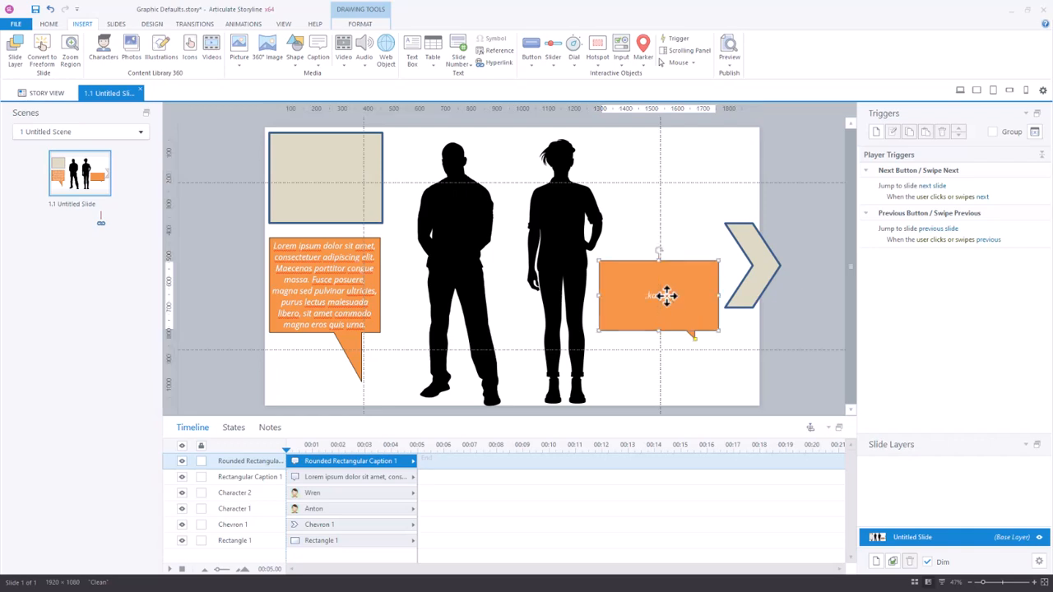